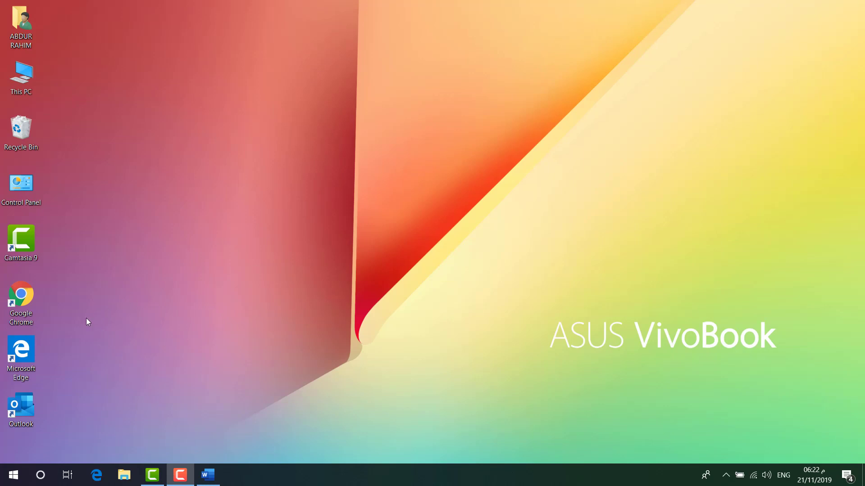
Launch Google Chrome from its desktop shortcut.
{"action": "double_click", "coordinate": [30, 291]}
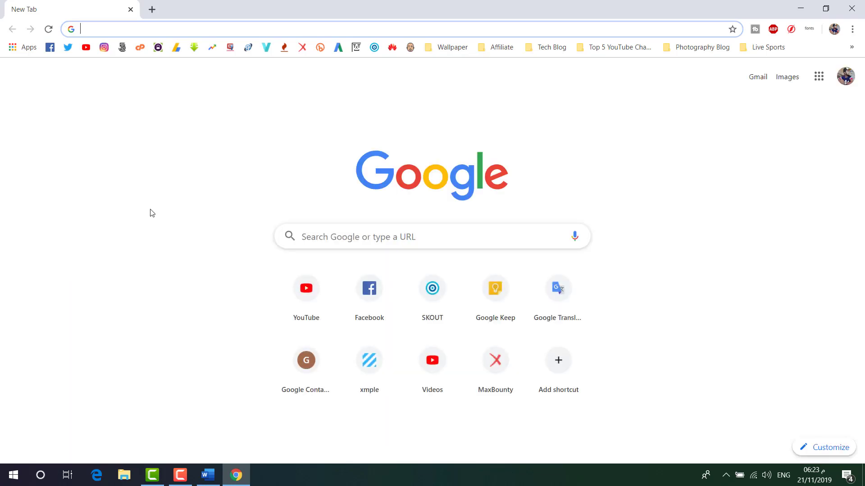
Search for 'google fonts' and open the Google Fonts catalog in a new tab.
{"action": "type", "text": "goog"}
{"action": "key", "text": "Return"}
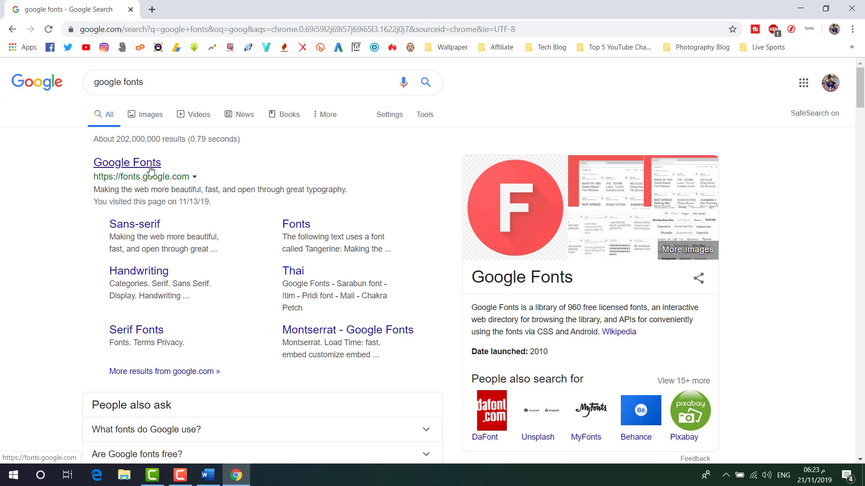
{"action": "right_click", "coordinate": [134, 168]}
{"action": "left_click", "coordinate": [142, 171]}
{"action": "left_click", "coordinate": [190, 4]}
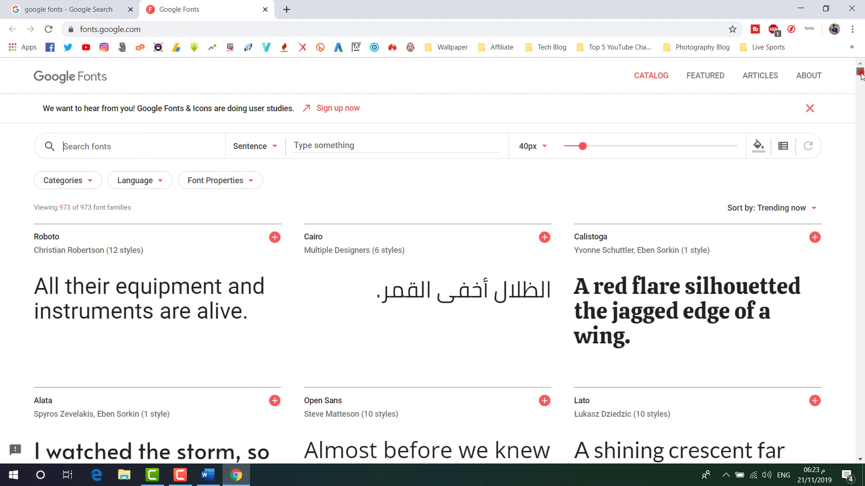
Add Shadows Into Light and Merriweather Sans to the selection and download them as fonts.zip.
{"action": "left_click_drag", "start_coordinate": [860, 73], "coordinate": [862, 108]}
{"action": "mouse_move", "coordinate": [262, 128]}
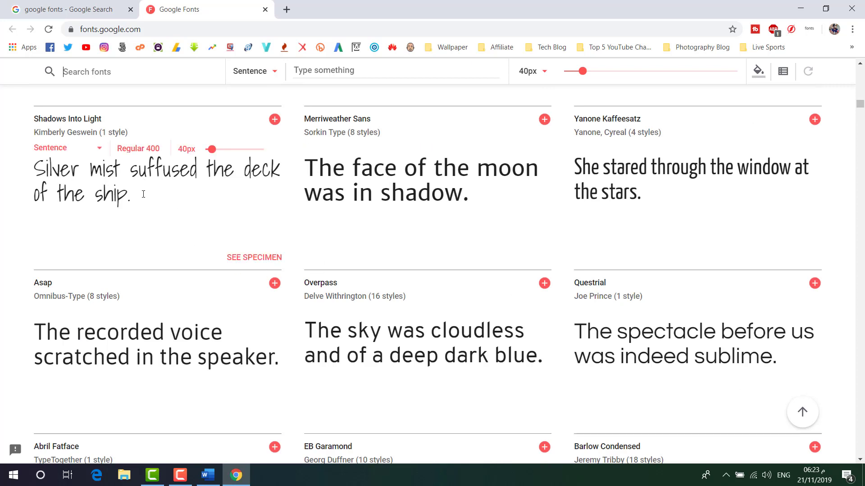
{"action": "left_click", "coordinate": [274, 121]}
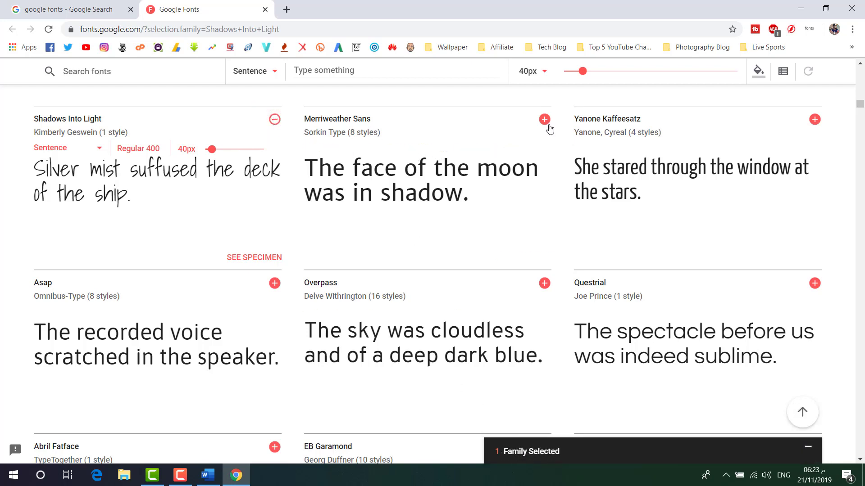
{"action": "mouse_move", "coordinate": [427, 183]}
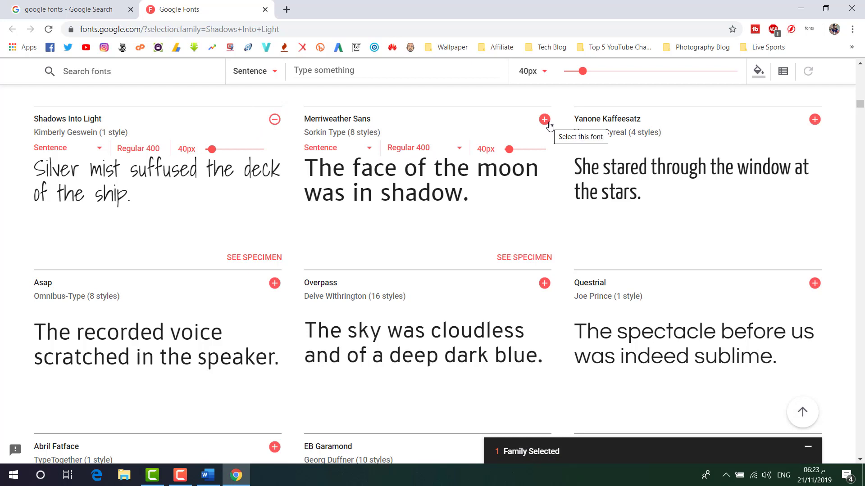
{"action": "left_click", "coordinate": [544, 120]}
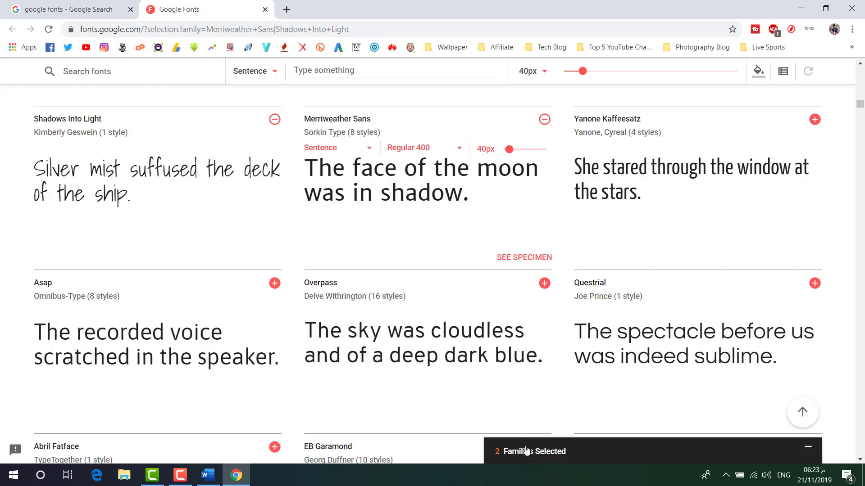
{"action": "left_click", "coordinate": [534, 455]}
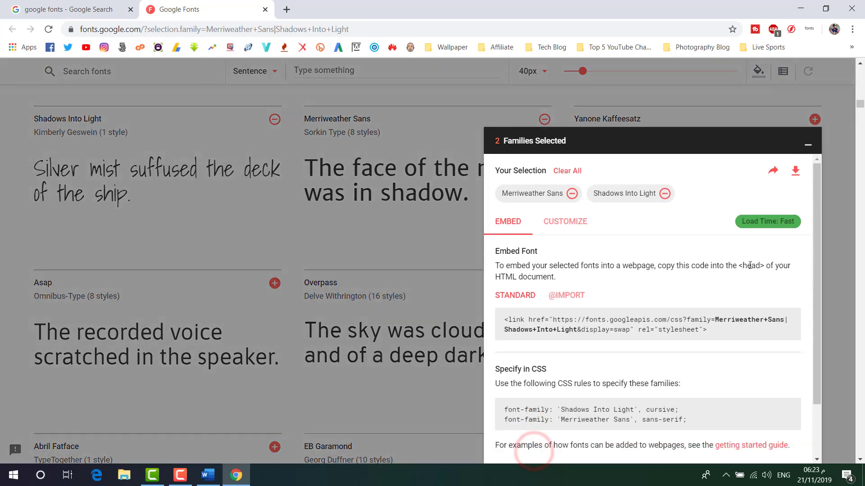
{"action": "left_click", "coordinate": [786, 173]}
{"action": "left_click", "coordinate": [731, 246]}
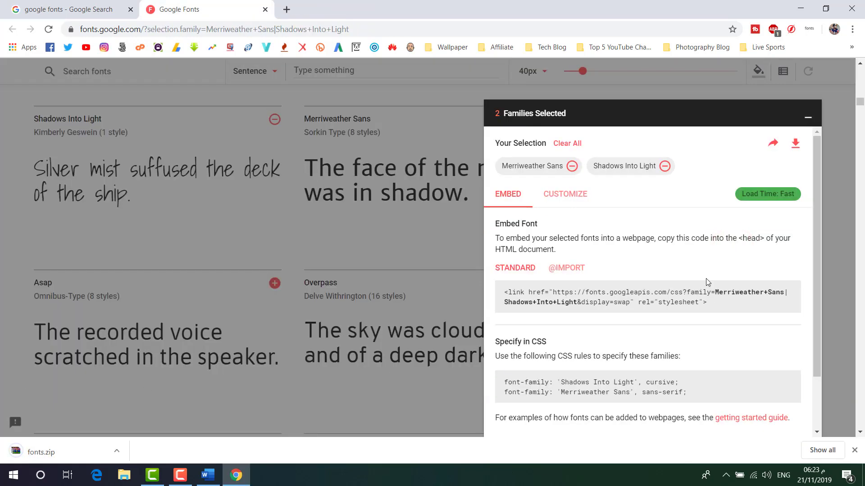
Extract the downloaded fonts.zip into the Downloads folder.
{"action": "right_click", "coordinate": [53, 452]}
{"action": "left_click", "coordinate": [103, 424]}
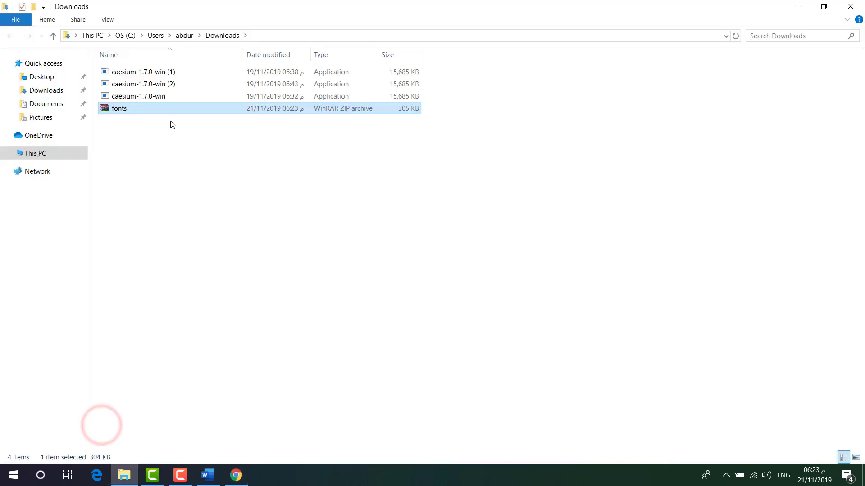
{"action": "right_click", "coordinate": [170, 109]}
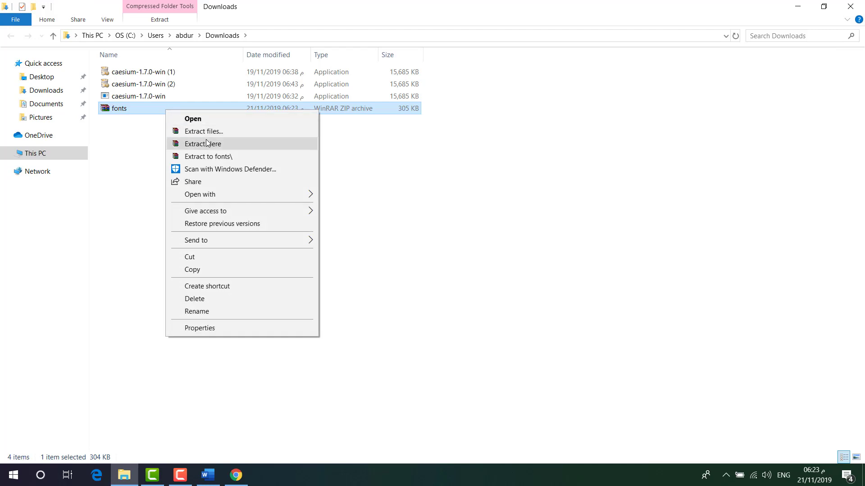
{"action": "left_click", "coordinate": [216, 131]}
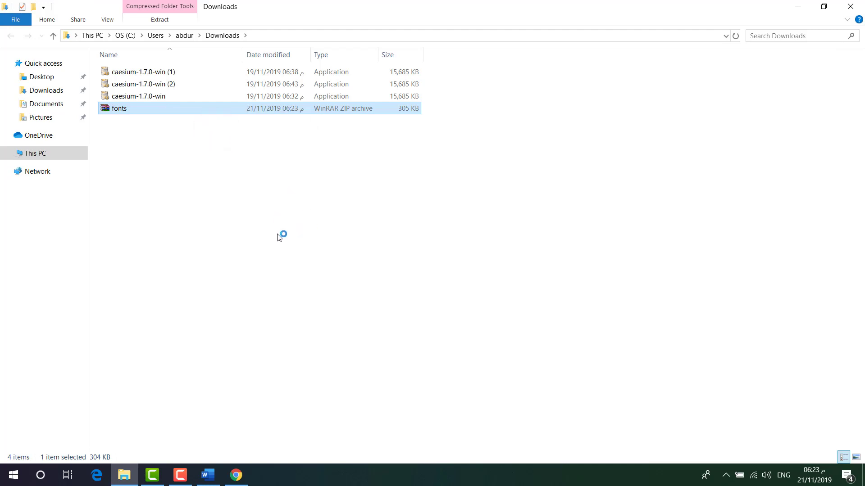
{"action": "left_click", "coordinate": [448, 350]}
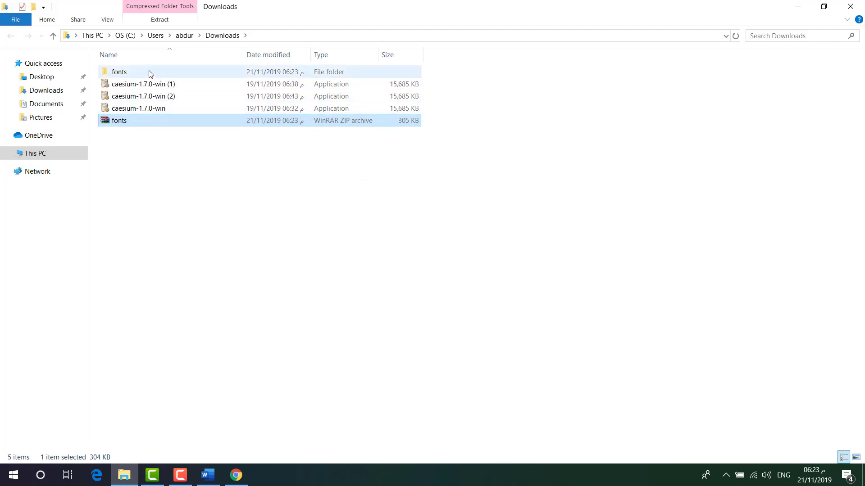
Open the extracted fonts folder and its Merriweather_Sans subfolder.
{"action": "double_click", "coordinate": [149, 72]}
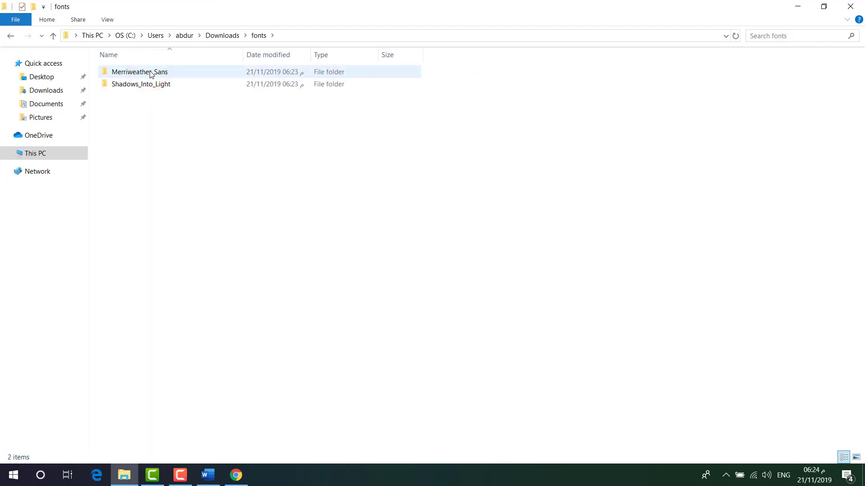
{"action": "left_click", "coordinate": [125, 88]}
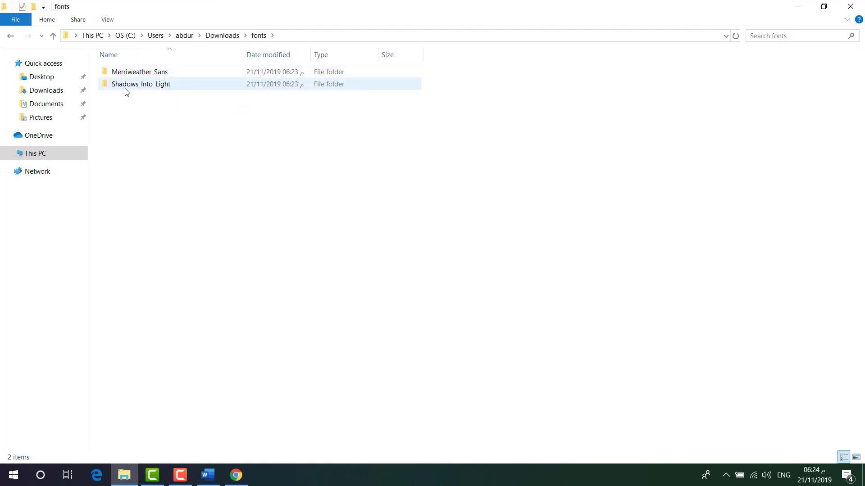
{"action": "double_click", "coordinate": [144, 72]}
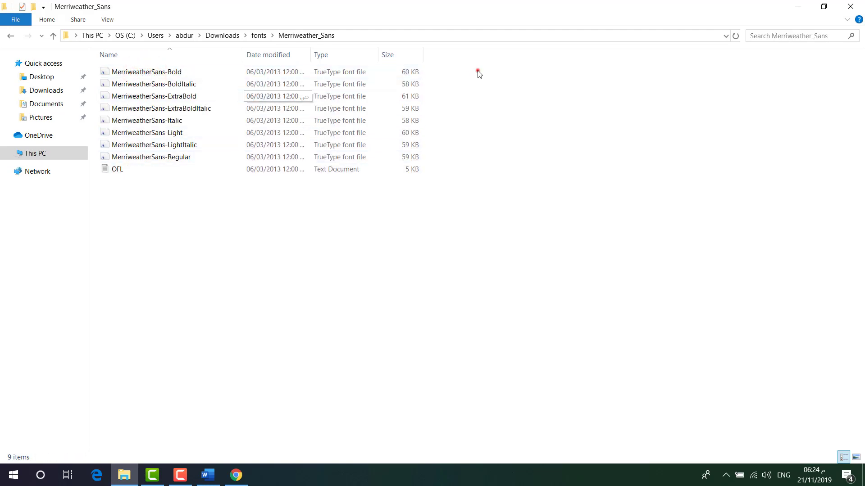
Install all eight Merriweather Sans TrueType font files.
{"action": "mouse_move", "coordinate": [478, 70]}
{"action": "left_mouse_down"}
{"action": "mouse_move", "coordinate": [101, 116]}
{"action": "mouse_move", "coordinate": [123, 154]}
{"action": "left_mouse_up"}
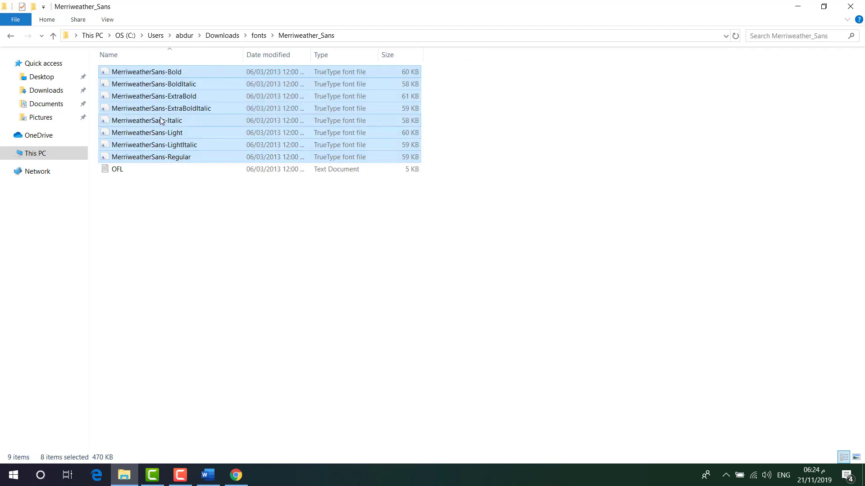
{"action": "right_click", "coordinate": [160, 119]}
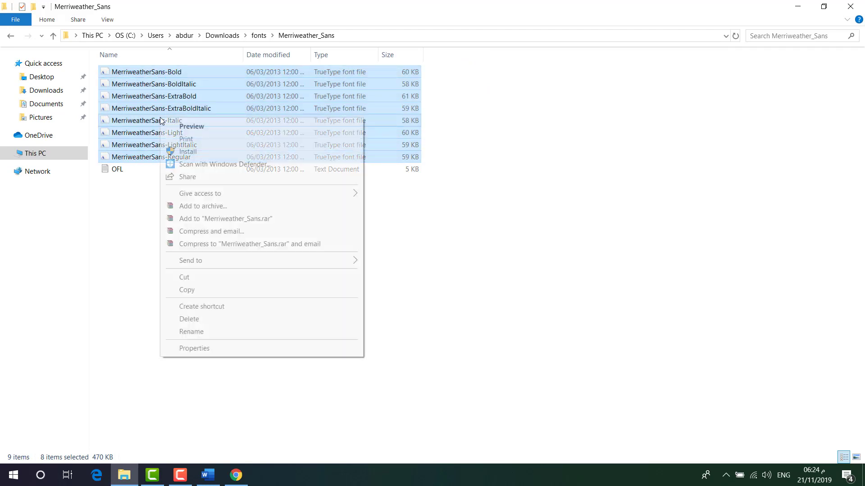
{"action": "left_click", "coordinate": [209, 152]}
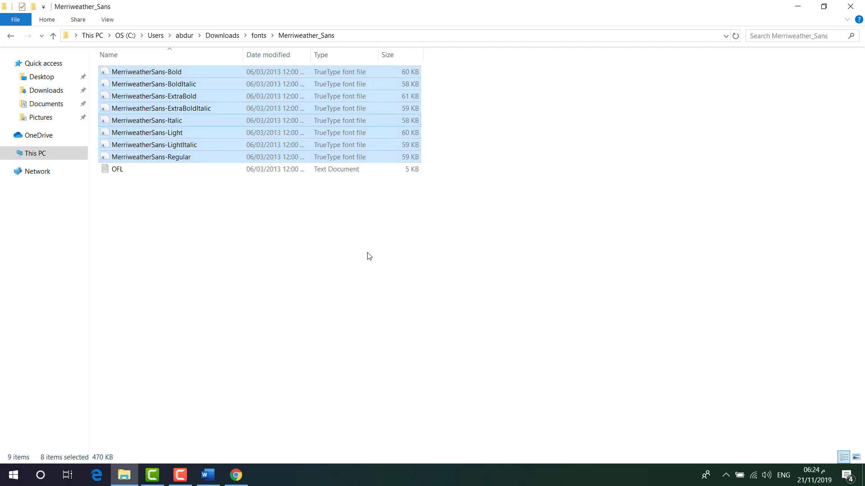
Install ShadowsIntoLight-Regular from the Shadows_Into_Light folder.
{"action": "mouse_move", "coordinate": [44, 108]}
{"action": "left_click", "coordinate": [11, 37]}
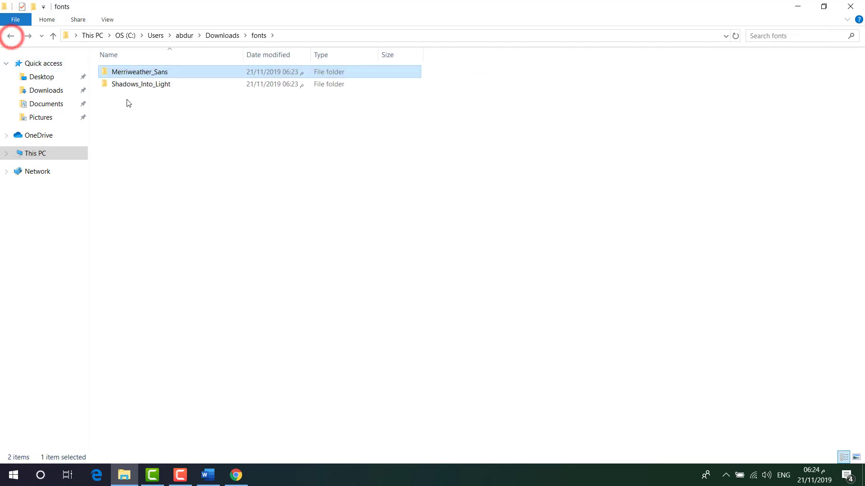
{"action": "double_click", "coordinate": [138, 84]}
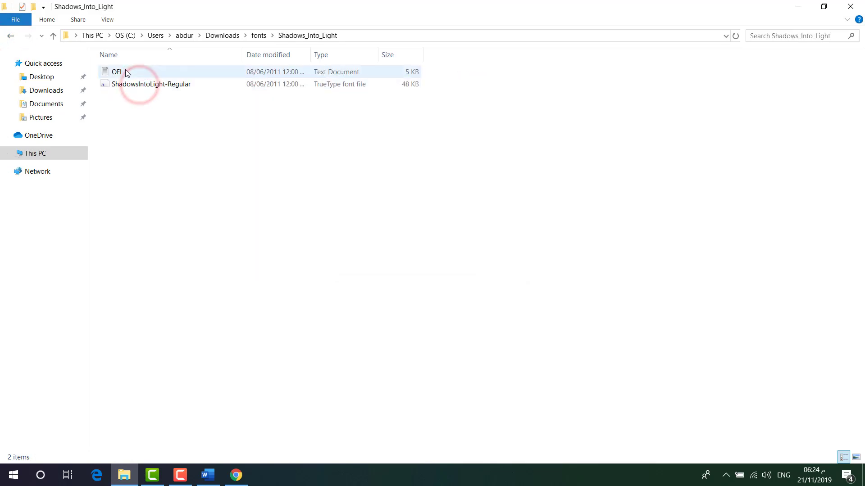
{"action": "left_click", "coordinate": [124, 81]}
{"action": "right_click", "coordinate": [124, 82]}
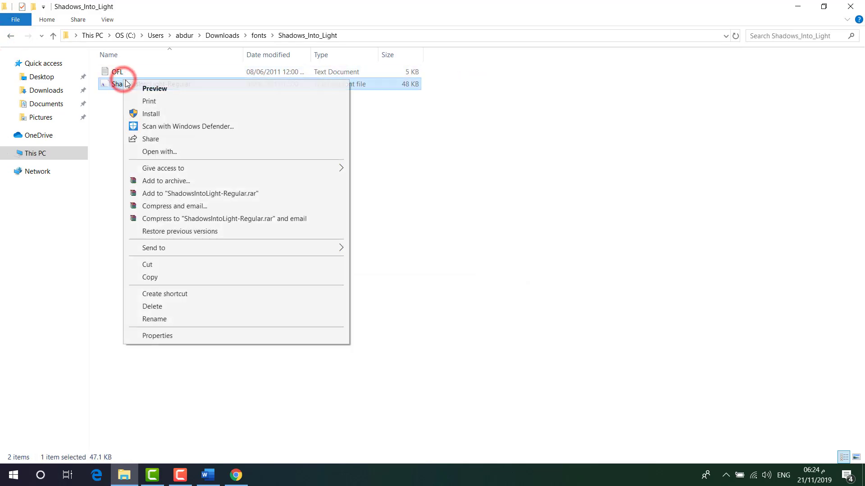
{"action": "left_click", "coordinate": [156, 114]}
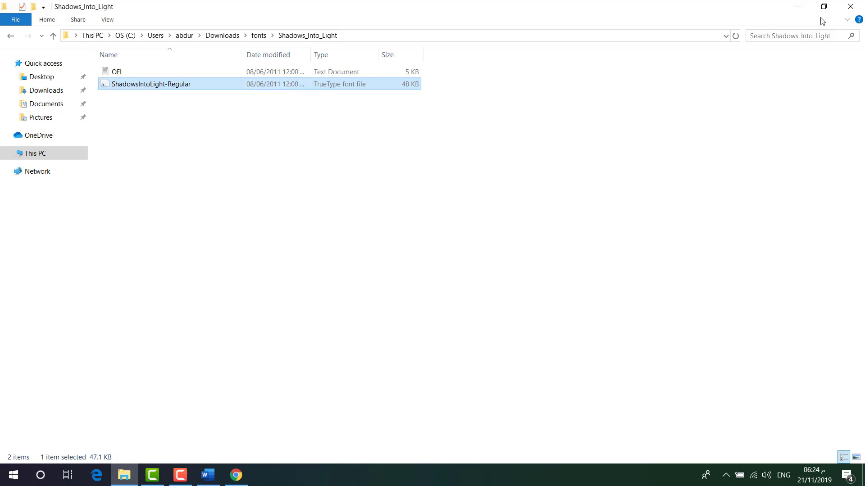
Launch Word through Windows search and start a blank document.
{"action": "left_click", "coordinate": [797, 8]}
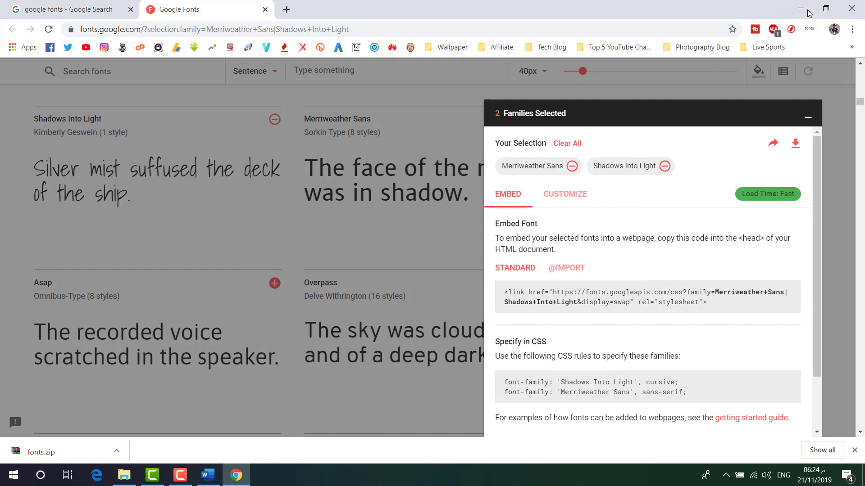
{"action": "left_click", "coordinate": [808, 10]}
{"action": "left_click", "coordinate": [40, 475]}
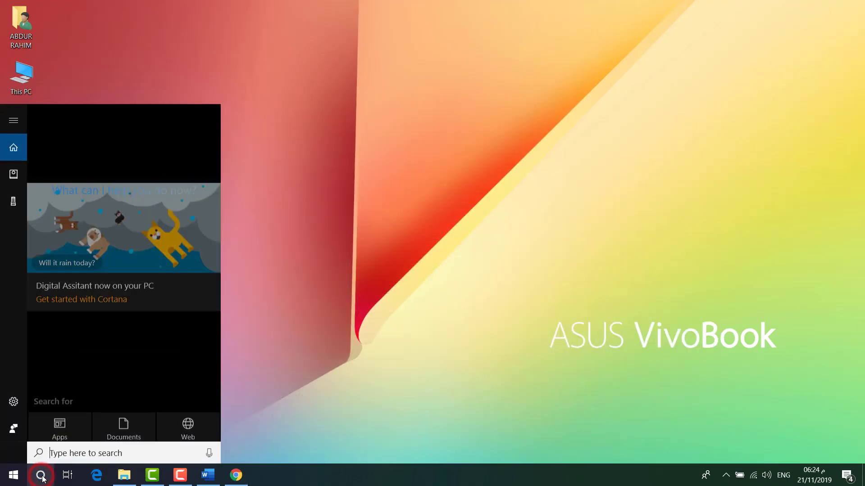
{"action": "type", "text": "word"}
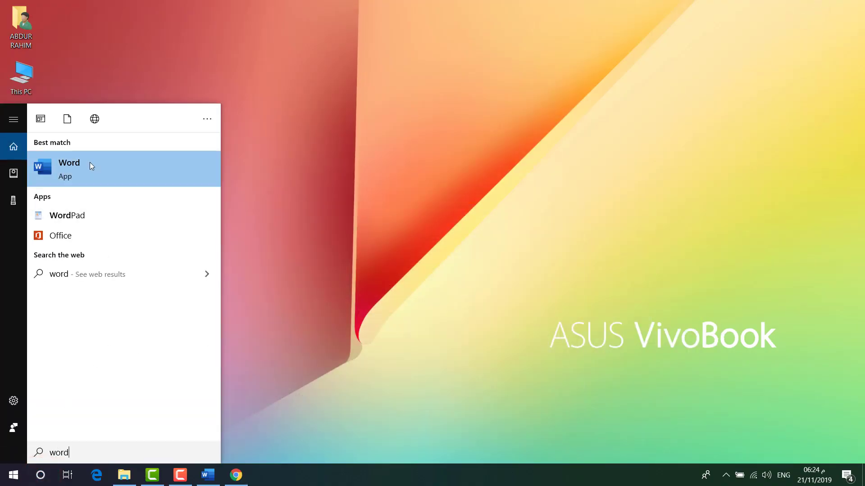
{"action": "left_click", "coordinate": [92, 166]}
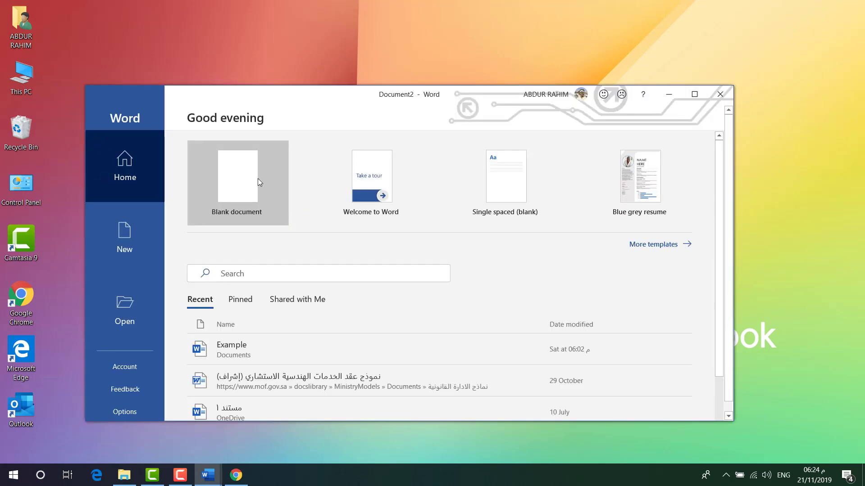
{"action": "left_click", "coordinate": [243, 182]}
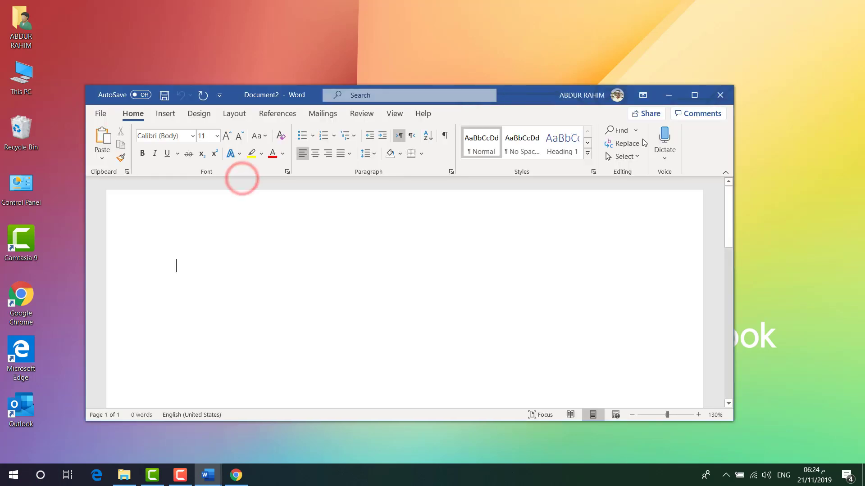
Maximize the Word window, type 'ABC Test' and select that line.
{"action": "left_click", "coordinate": [694, 95]}
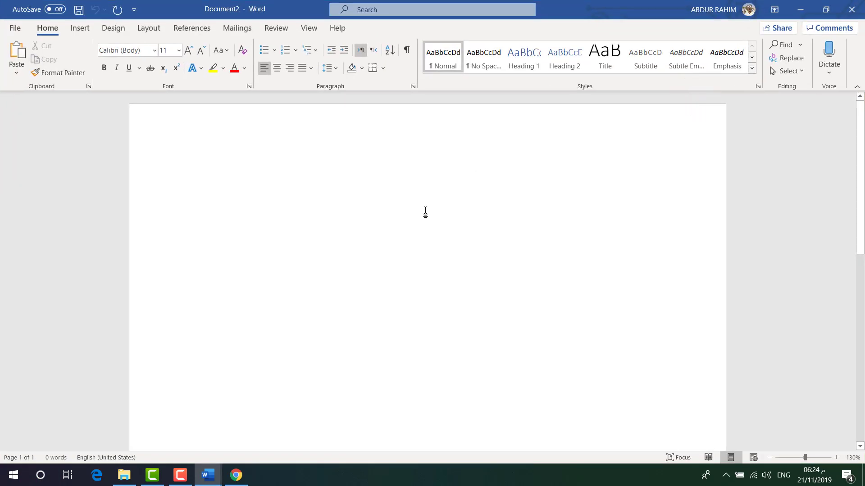
{"action": "type", "text": "ABC Test"}
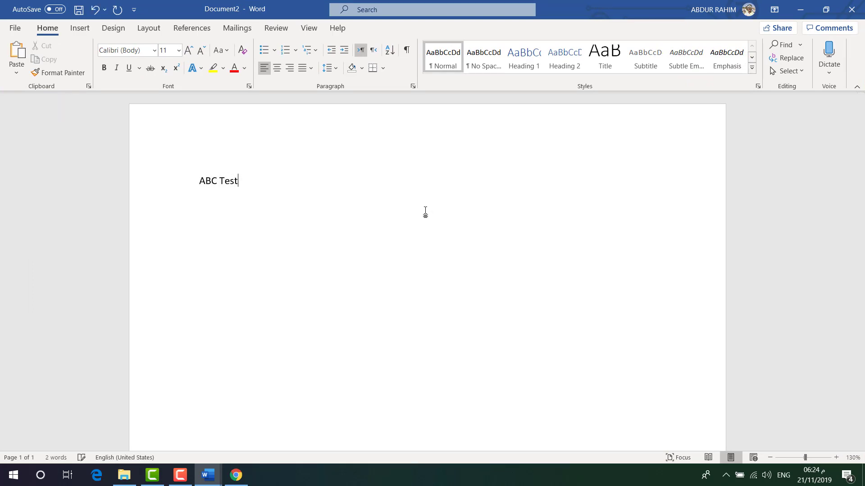
{"action": "left_click_drag", "start_coordinate": [199, 181], "coordinate": [224, 193]}
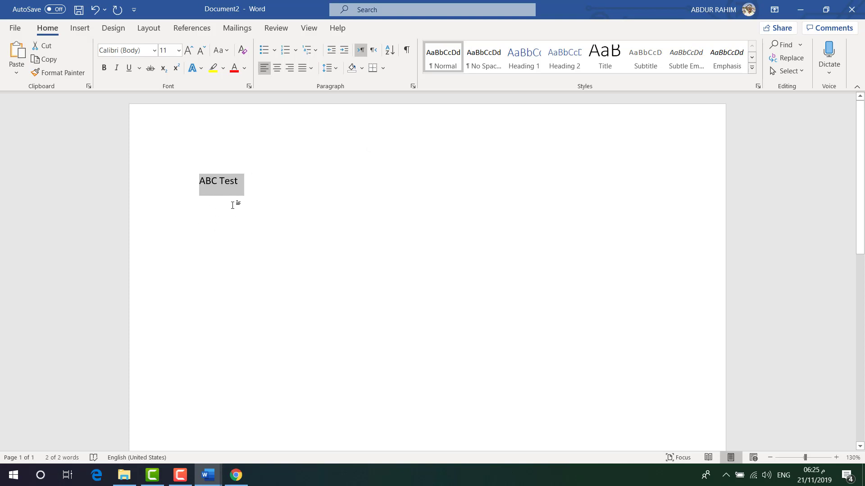
In the Font dialog (Ctrl+D), choose Shadows Into Light as the font.
{"action": "key", "text": "ctrl+d"}
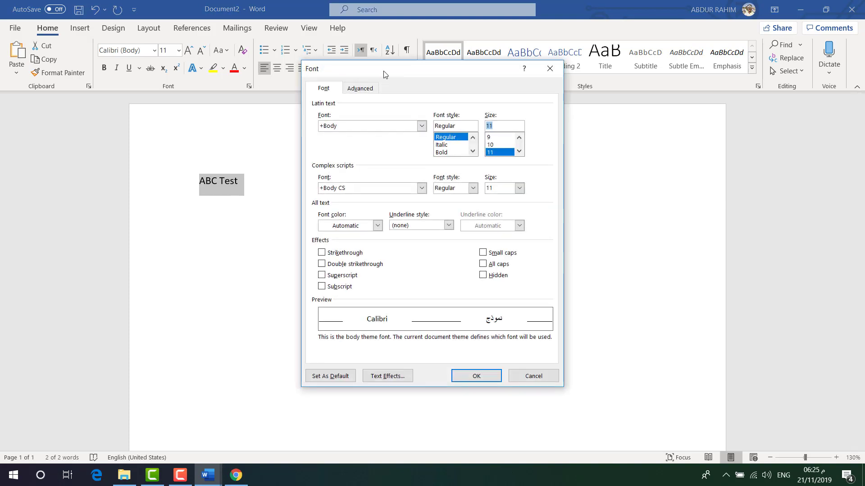
{"action": "left_click_drag", "start_coordinate": [385, 72], "coordinate": [454, 93]}
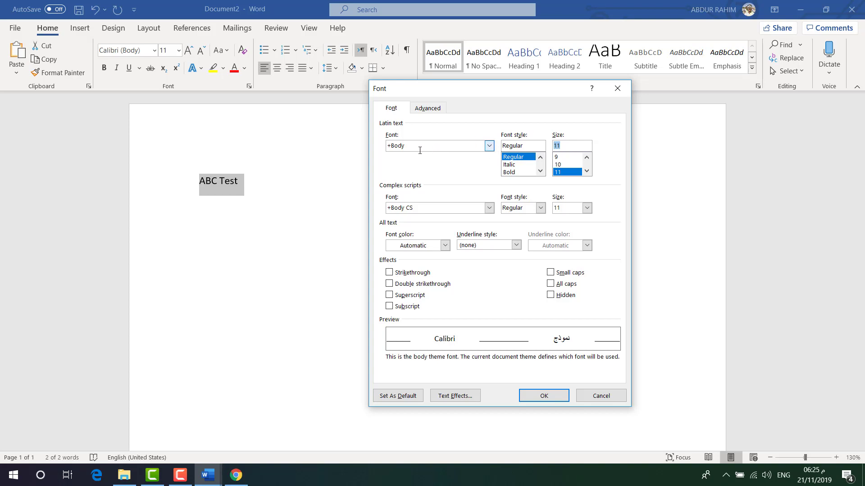
{"action": "left_click", "coordinate": [489, 146]}
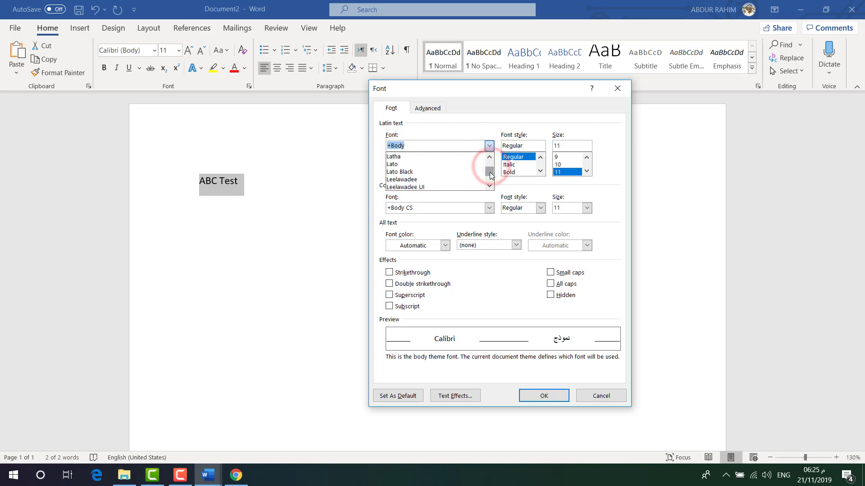
{"action": "type", "text": "s"}
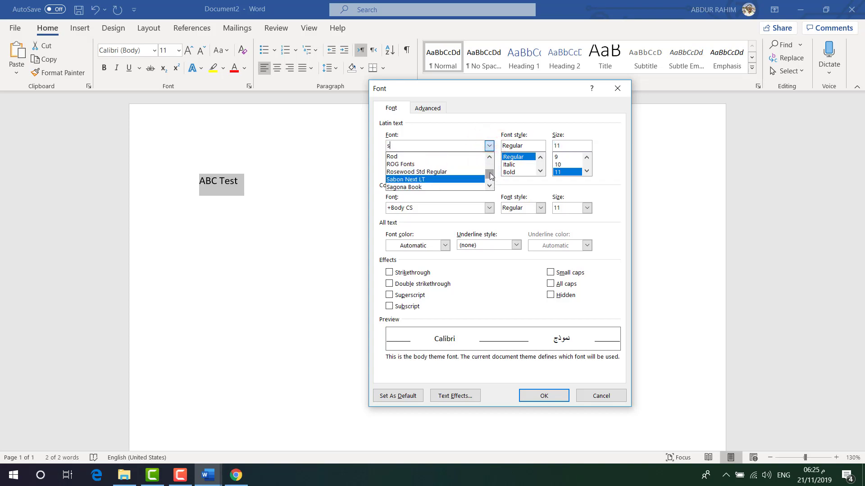
{"action": "left_click", "coordinate": [490, 186]}
{"action": "left_click", "coordinate": [490, 186]}
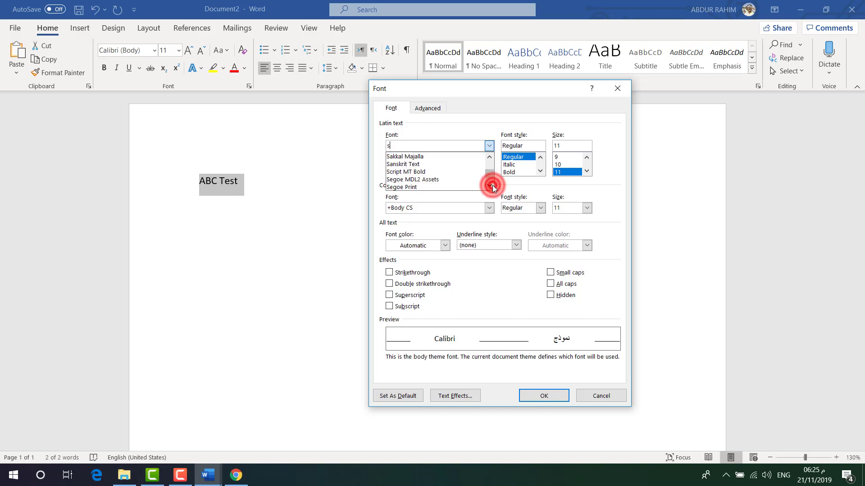
{"action": "left_click", "coordinate": [489, 186]}
{"action": "left_click", "coordinate": [489, 185]}
{"action": "left_click", "coordinate": [493, 185]}
{"action": "left_click", "coordinate": [492, 185]}
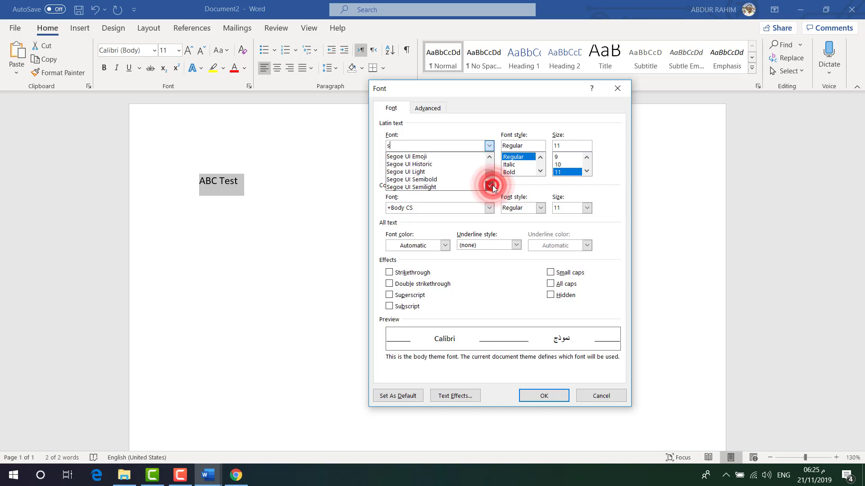
{"action": "left_click", "coordinate": [492, 185]}
{"action": "left_click", "coordinate": [493, 185]}
{"action": "left_click", "coordinate": [490, 186]}
{"action": "left_click", "coordinate": [490, 186]}
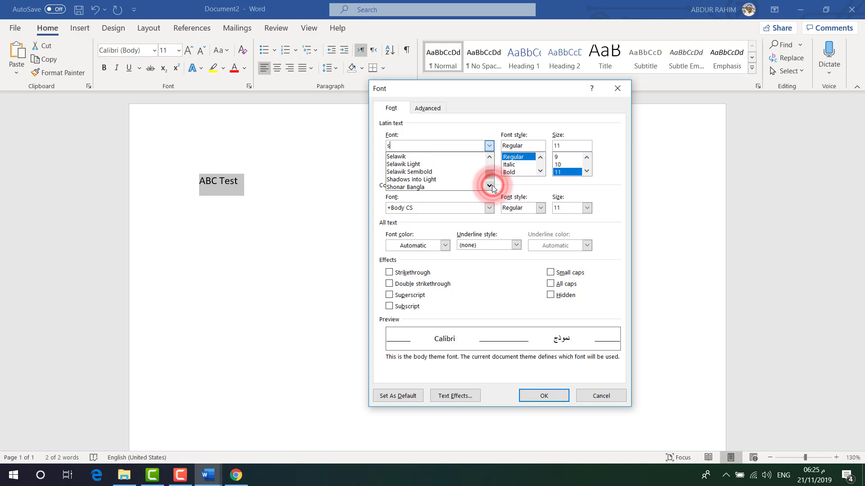
{"action": "left_click", "coordinate": [440, 179]}
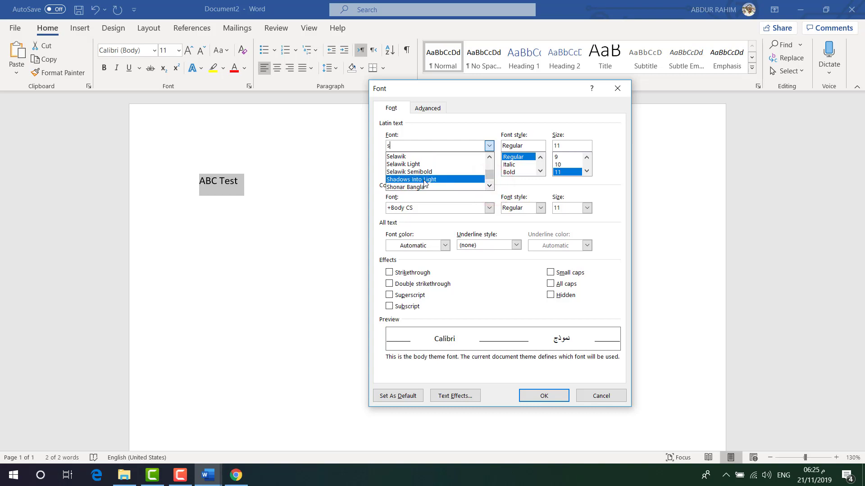
{"action": "left_click", "coordinate": [424, 181]}
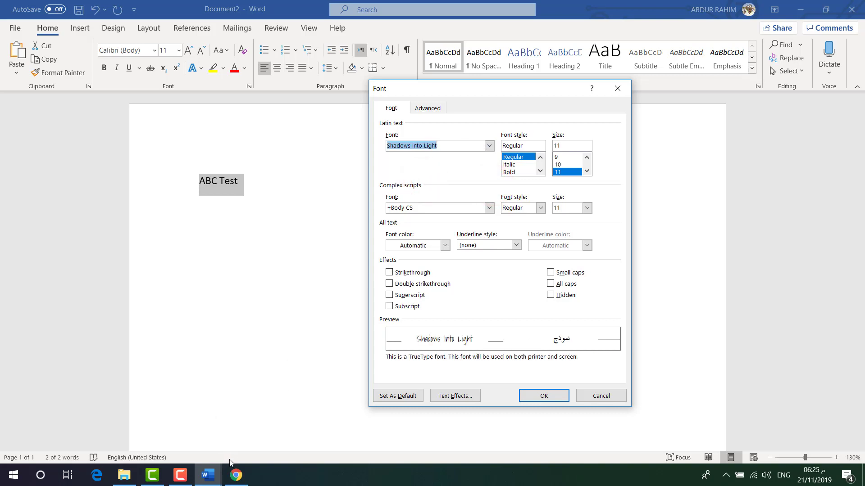
Set the size to 20 and apply it to 'ABC Test'.
{"action": "left_click", "coordinate": [128, 475]}
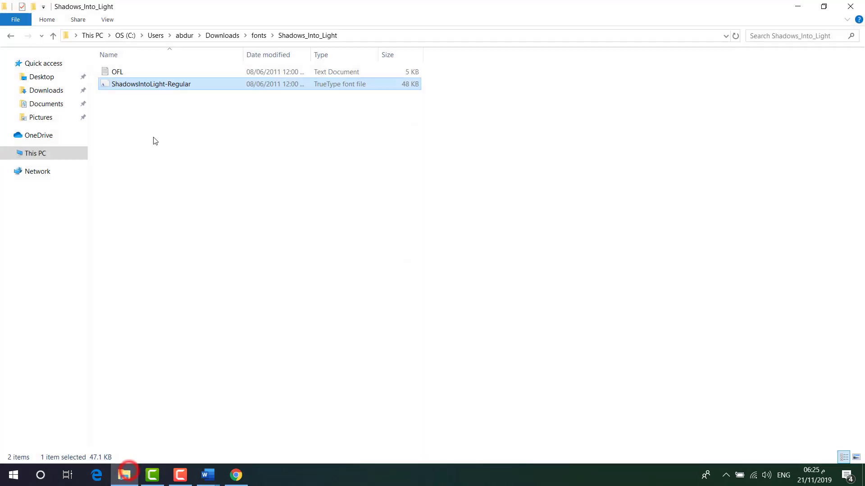
{"action": "left_click", "coordinate": [800, 9]}
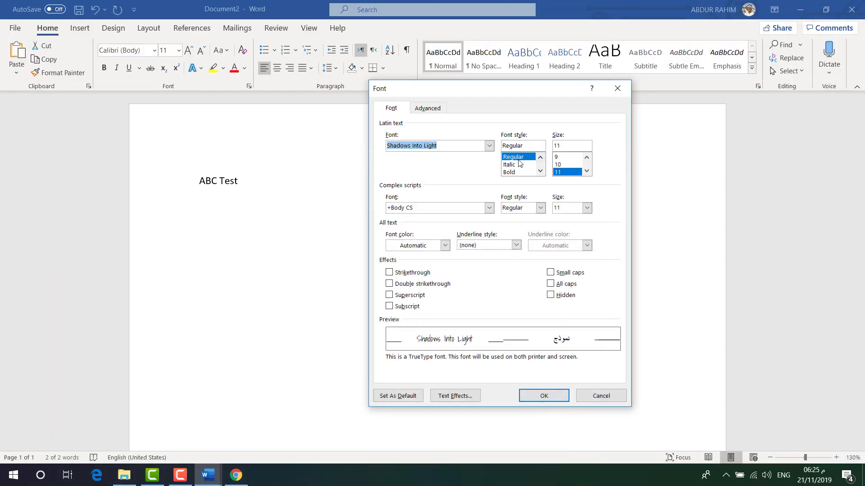
{"action": "left_click", "coordinate": [586, 170]}
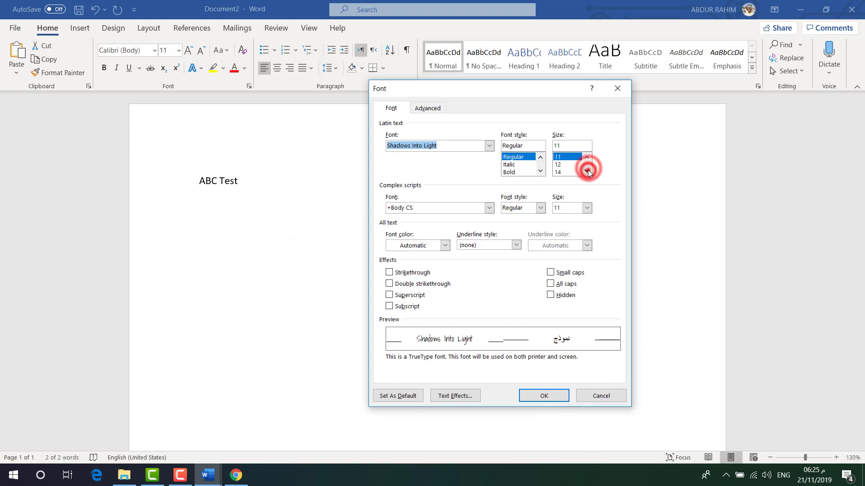
{"action": "left_click", "coordinate": [559, 164]}
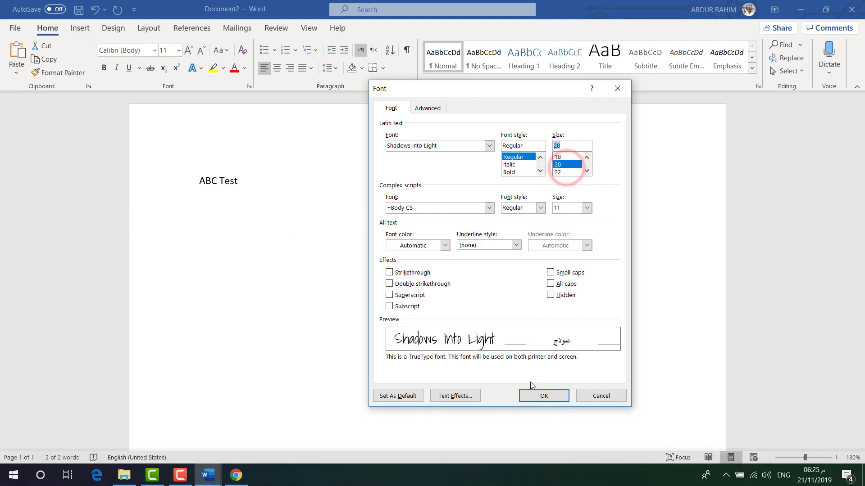
{"action": "left_click", "coordinate": [545, 396]}
{"action": "left_click", "coordinate": [306, 215]}
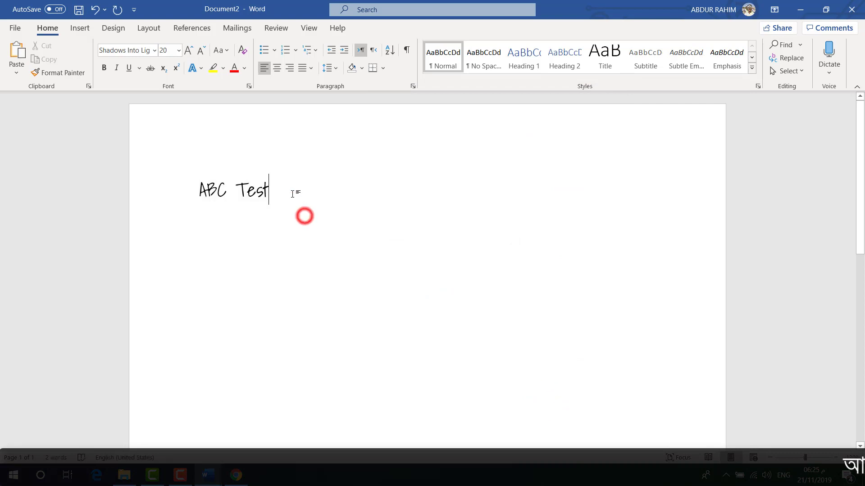
{"action": "left_click", "coordinate": [288, 190]}
{"action": "left_click_drag", "start_coordinate": [274, 188], "coordinate": [199, 191]}
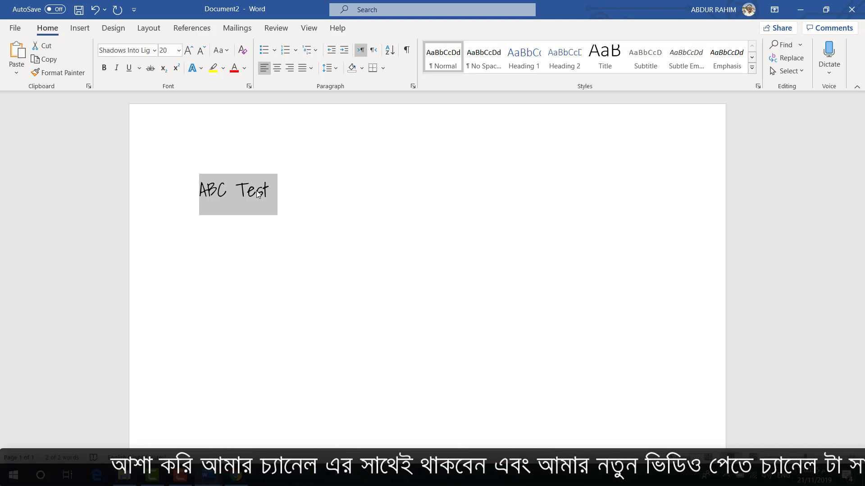
Return to Google Fonts and collapse the '2 Families Selected' drawer.
{"action": "key", "text": "alt+Tab"}
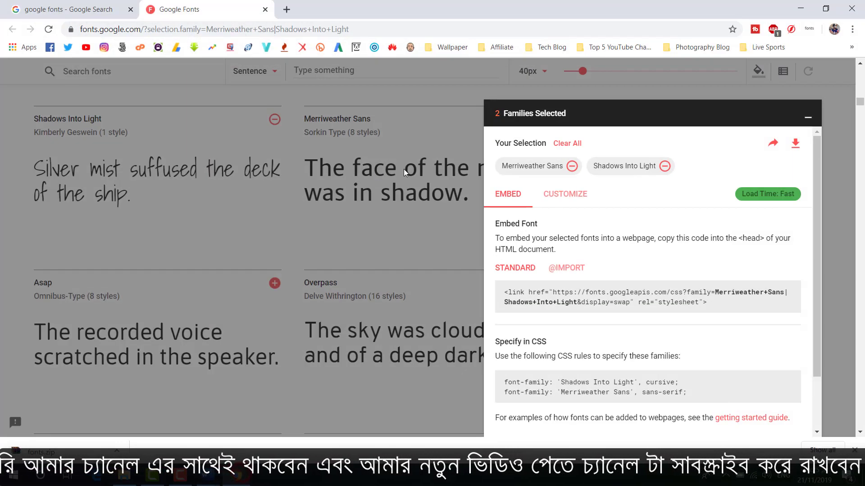
{"action": "left_click", "coordinate": [805, 111]}
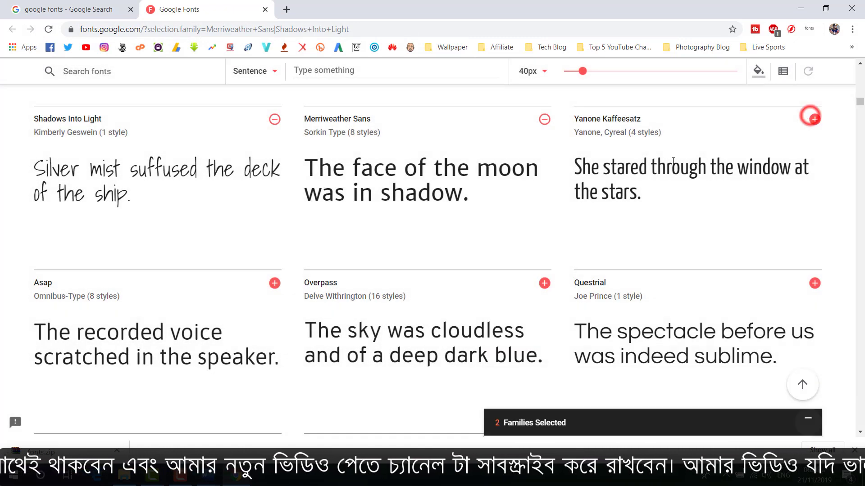